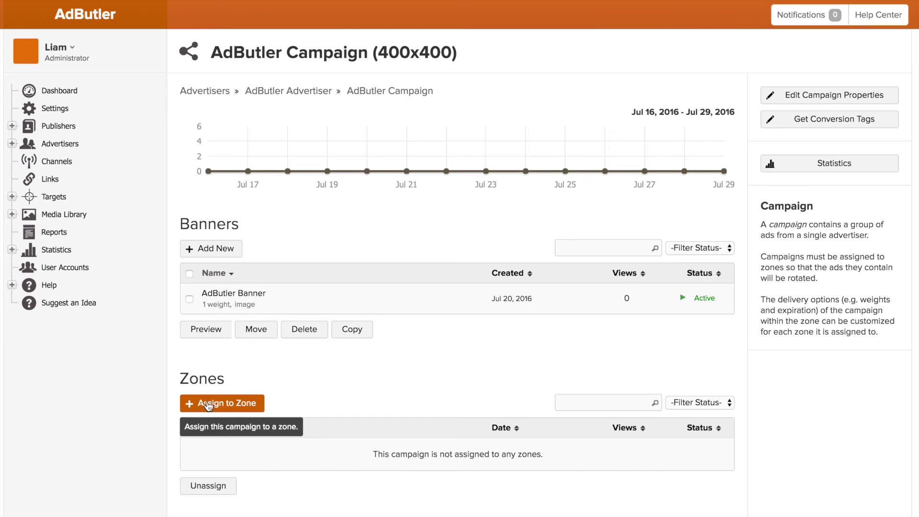
Step: Begin assigning AdButler Campaign to a zone from the campaign's Zones section
{"action": "left_click", "coordinate": [213, 406]}
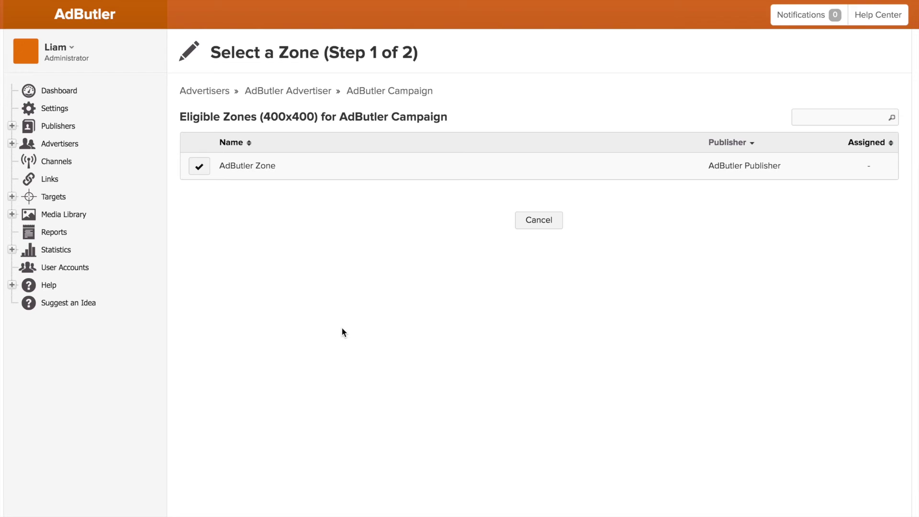
Step: Pick AdButler Zone from the eligible 400x400 zones to reach Assignment Details
{"action": "left_click", "coordinate": [205, 173]}
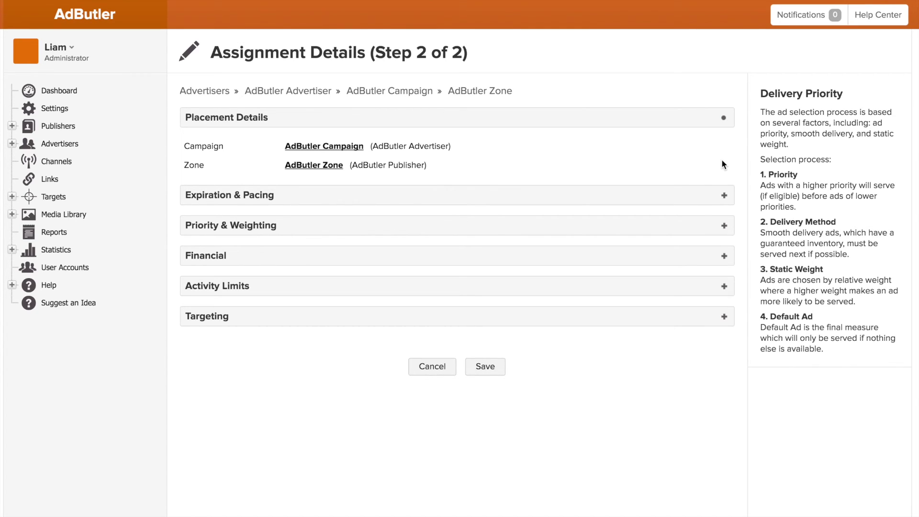
Step: Under Expiration & Pacing, try a July 1–31, 2016 date range, then revert to no date restrictions
{"action": "left_click", "coordinate": [724, 198]}
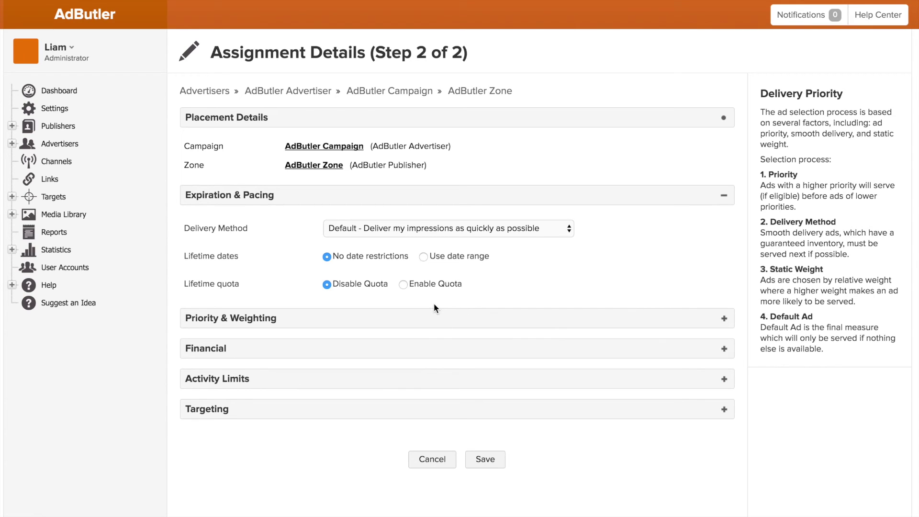
{"action": "left_click", "coordinate": [421, 257]}
{"action": "left_click", "coordinate": [388, 280]}
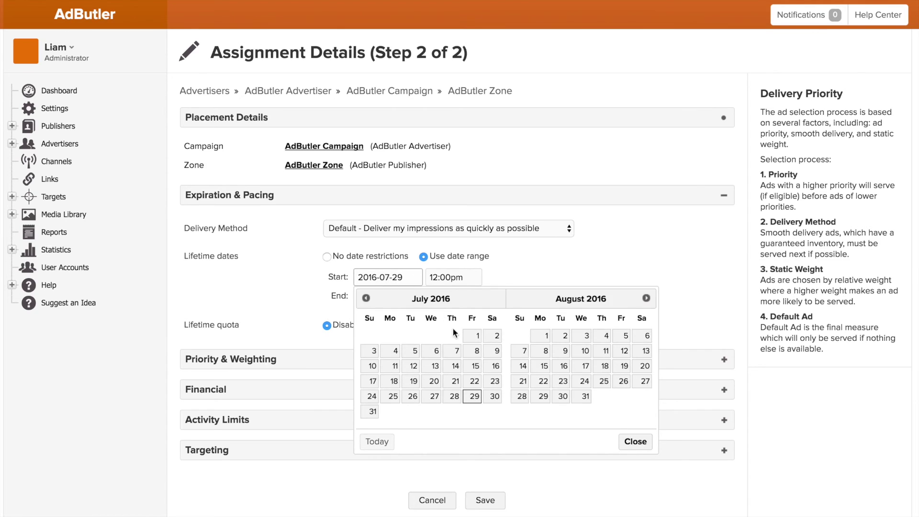
{"action": "left_click", "coordinate": [472, 335]}
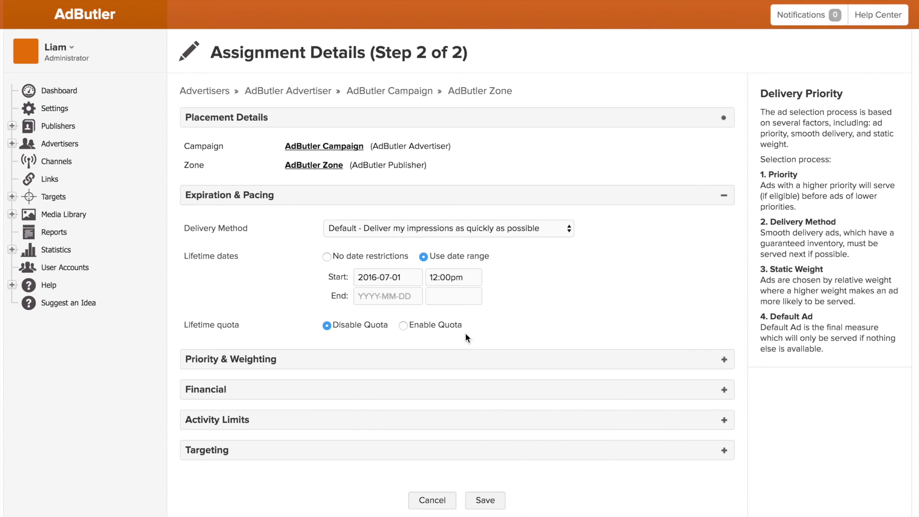
{"action": "left_click", "coordinate": [396, 294]}
{"action": "left_click", "coordinate": [372, 421]}
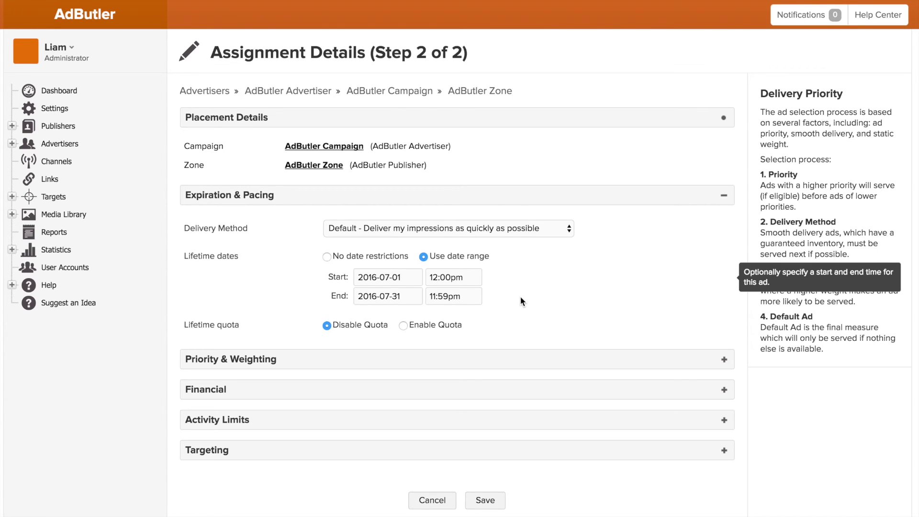
{"action": "left_click", "coordinate": [329, 258]}
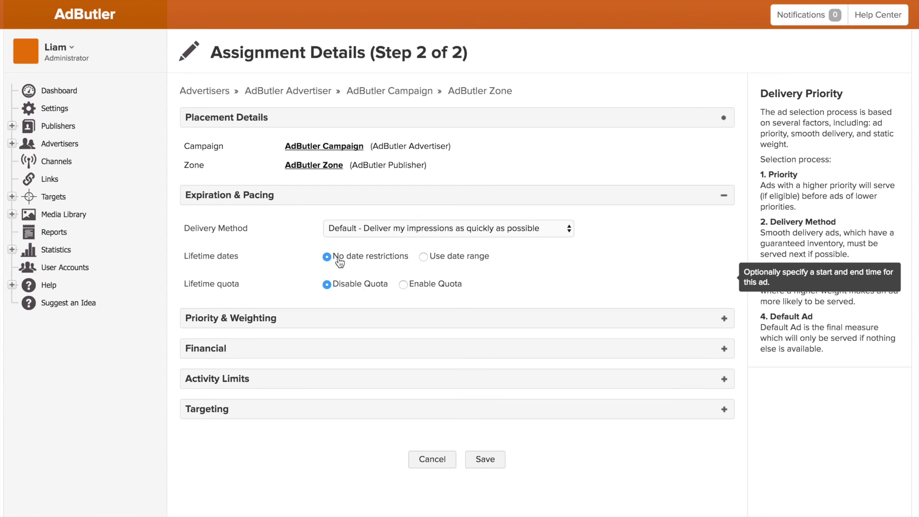
Step: Enable a 10000-view lifetime quota and limit the date range to end July 31, 2016
{"action": "left_click", "coordinate": [404, 284]}
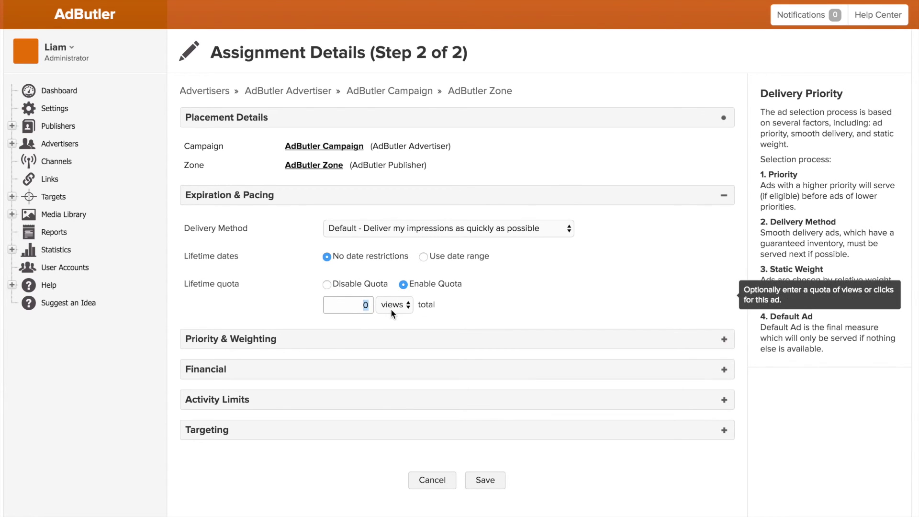
{"action": "type", "text": "10000"}
{"action": "left_click", "coordinate": [425, 256]}
{"action": "left_click", "coordinate": [388, 292]}
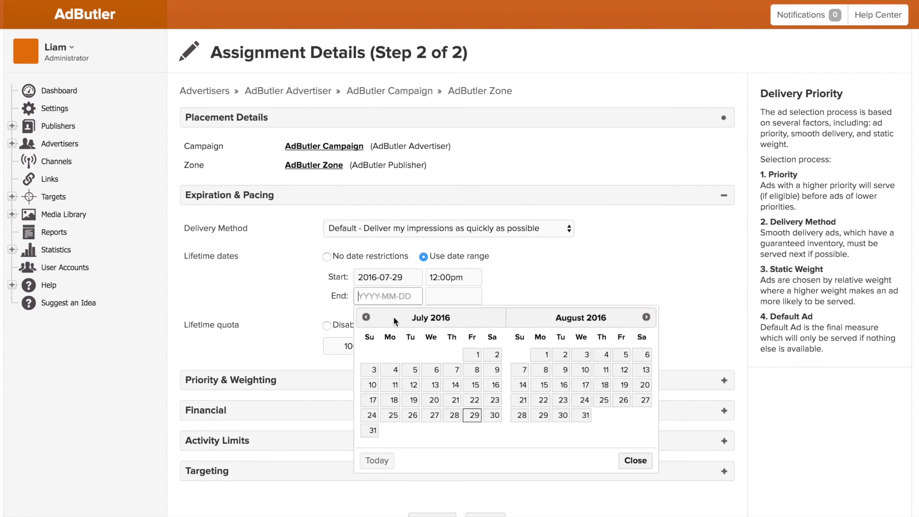
{"action": "left_click", "coordinate": [375, 431]}
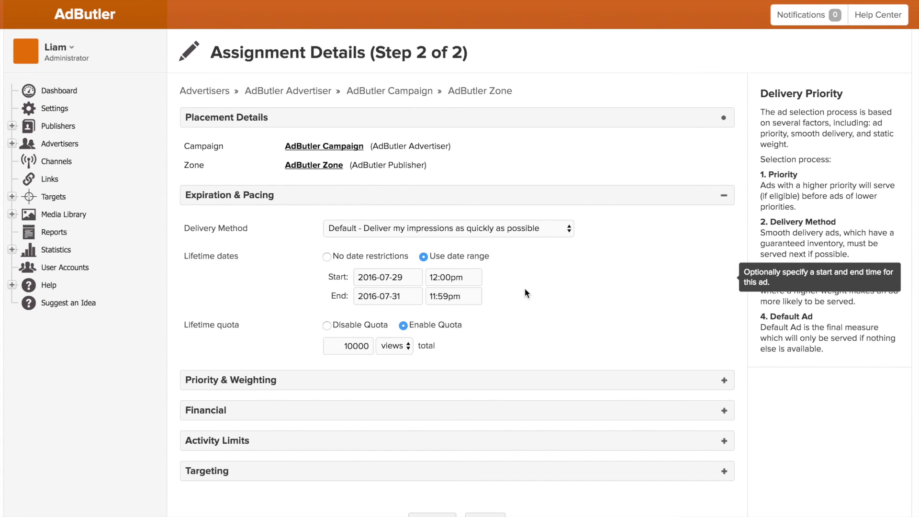
Step: Try Smooth delivery with under-delivery set to keep serving until the quota is met
{"action": "left_click", "coordinate": [400, 227]}
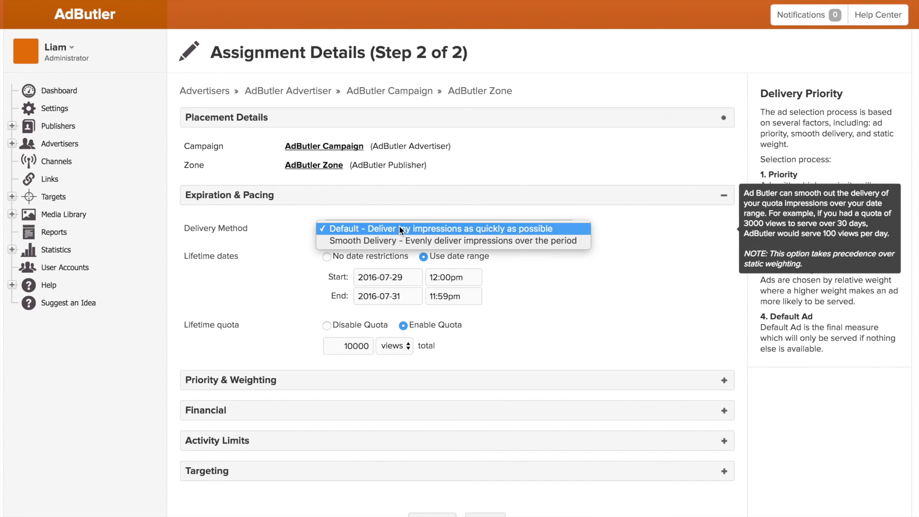
{"action": "left_click", "coordinate": [393, 240]}
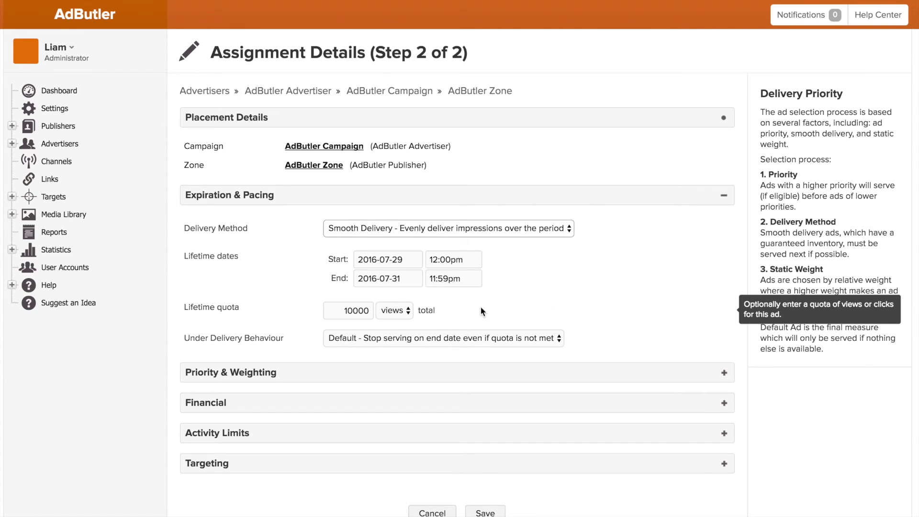
{"action": "left_click", "coordinate": [473, 340]}
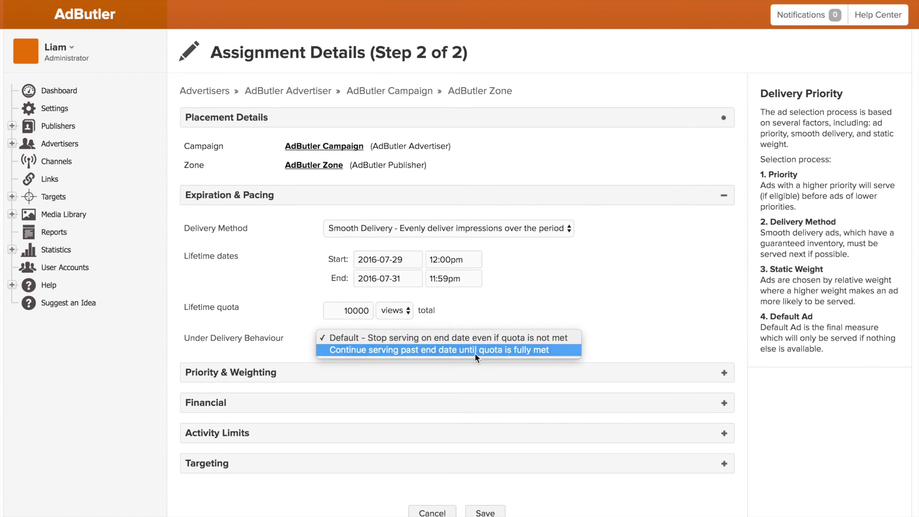
{"action": "left_click", "coordinate": [475, 350]}
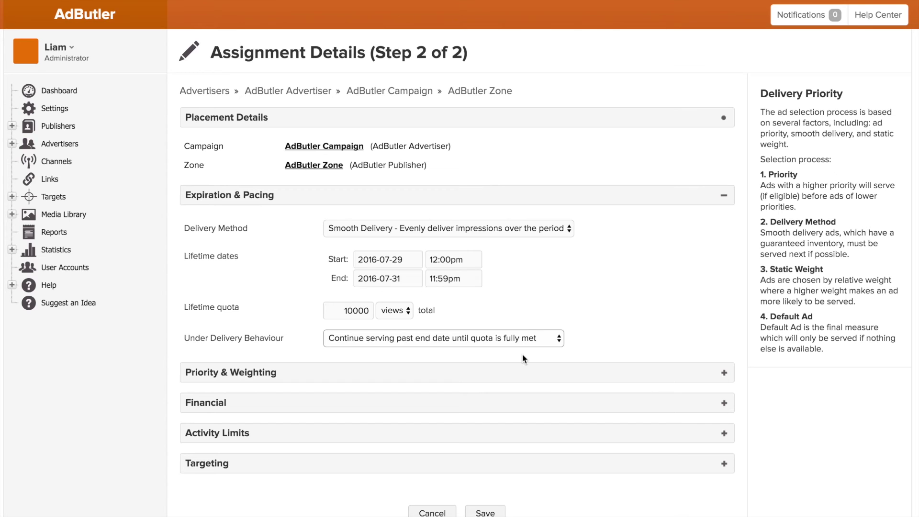
Step: Revert to Default delivery, disable the lifetime quota and remove date restrictions
{"action": "left_click", "coordinate": [504, 232]}
{"action": "left_click", "coordinate": [436, 232]}
{"action": "left_click", "coordinate": [436, 234]}
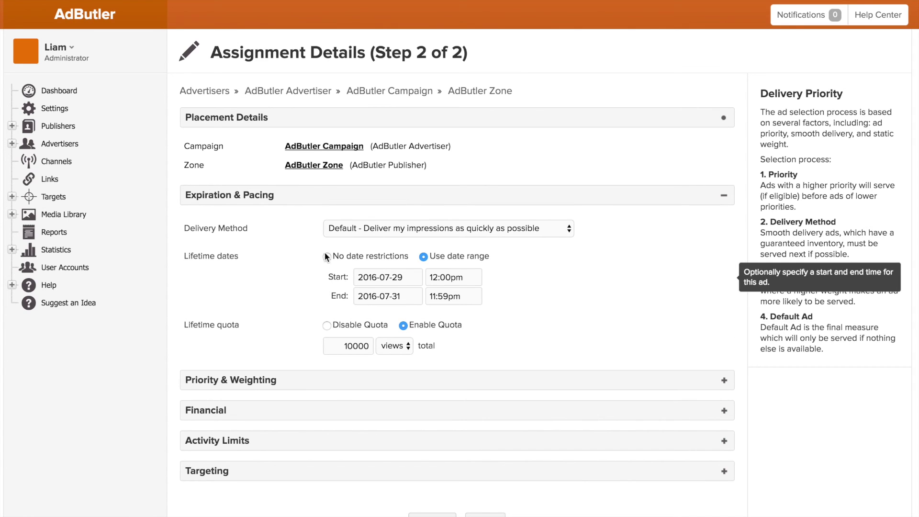
{"action": "left_click", "coordinate": [327, 324]}
{"action": "left_click", "coordinate": [328, 257]}
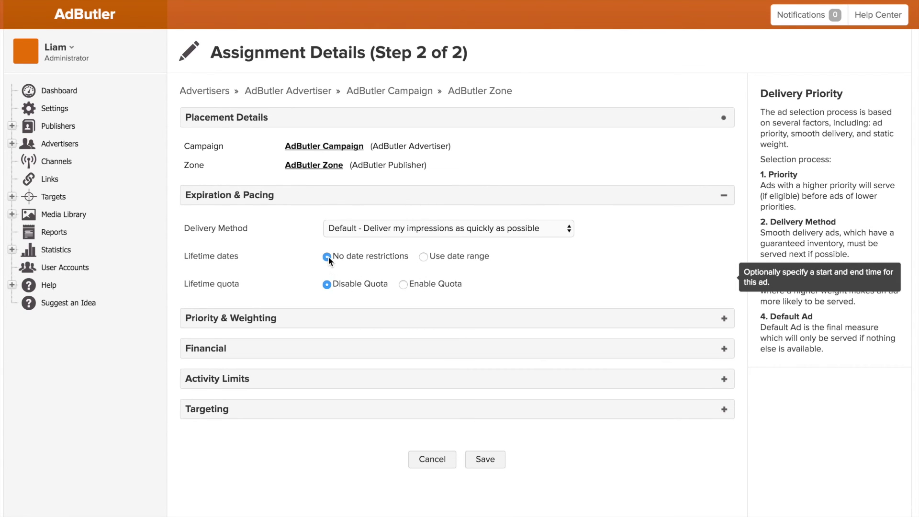
{"action": "left_click", "coordinate": [373, 319]}
Step: Set the assignment priority to House [1] after briefly trying Sponsorship [5]
{"action": "left_click", "coordinate": [722, 195]}
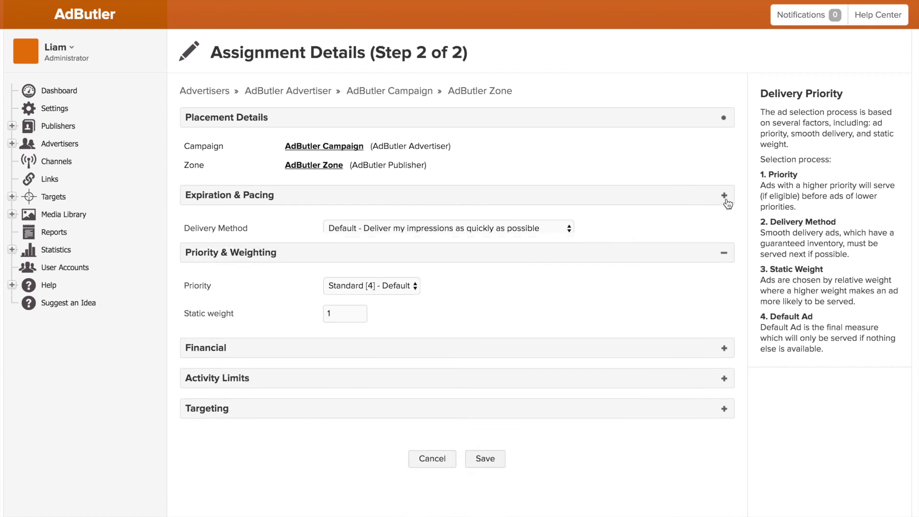
{"action": "left_click", "coordinate": [381, 260]}
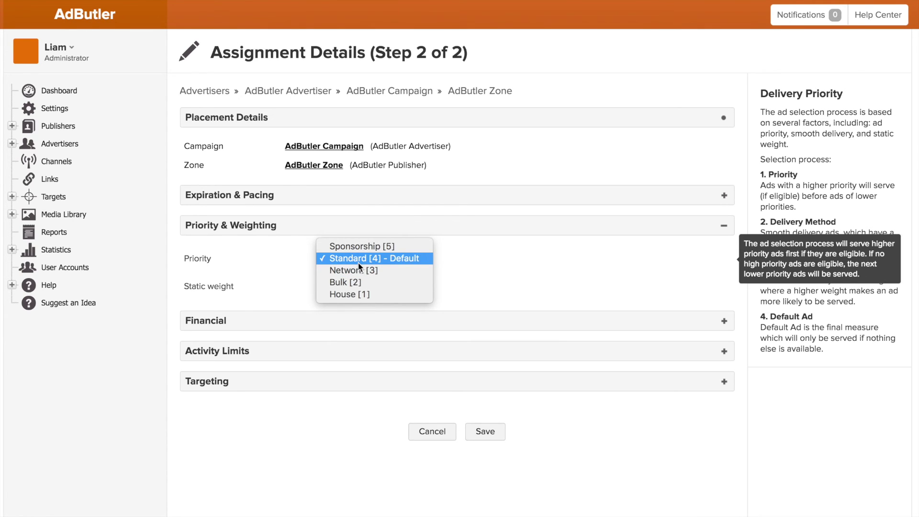
{"action": "left_click", "coordinate": [392, 246]}
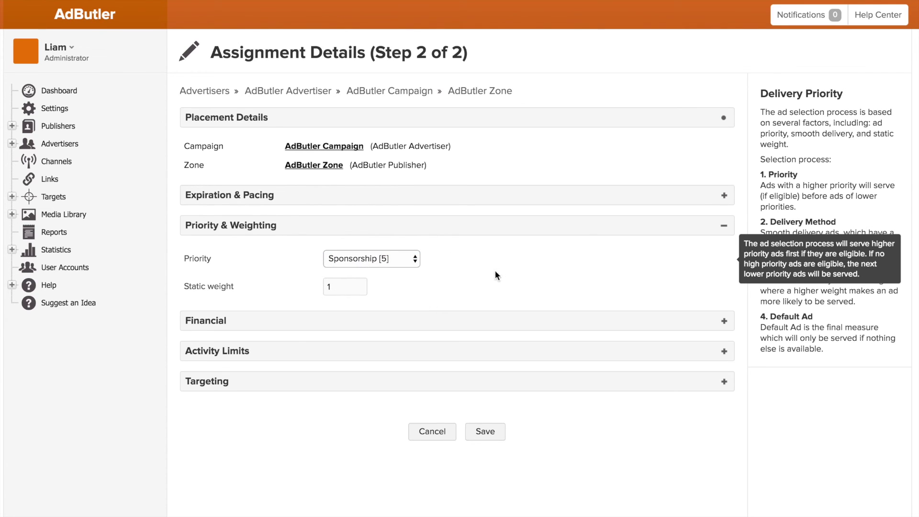
{"action": "left_click", "coordinate": [411, 259]}
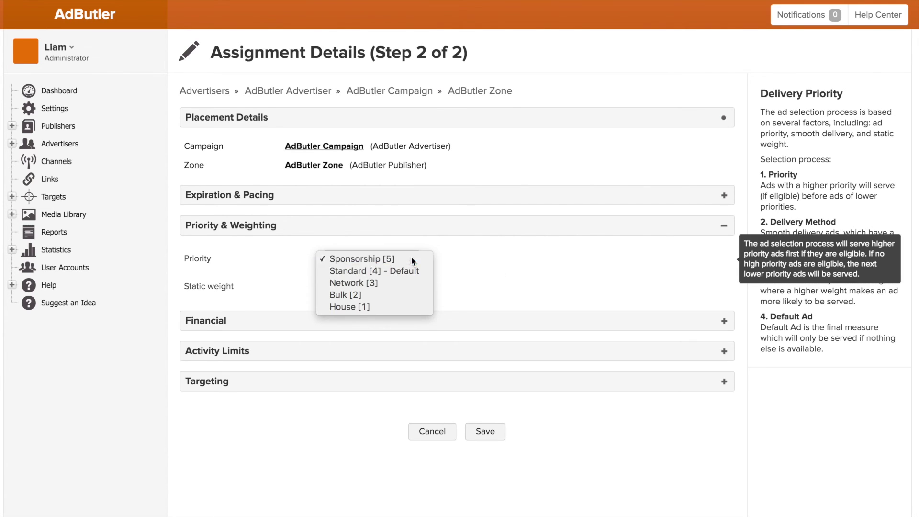
{"action": "left_click", "coordinate": [411, 258]}
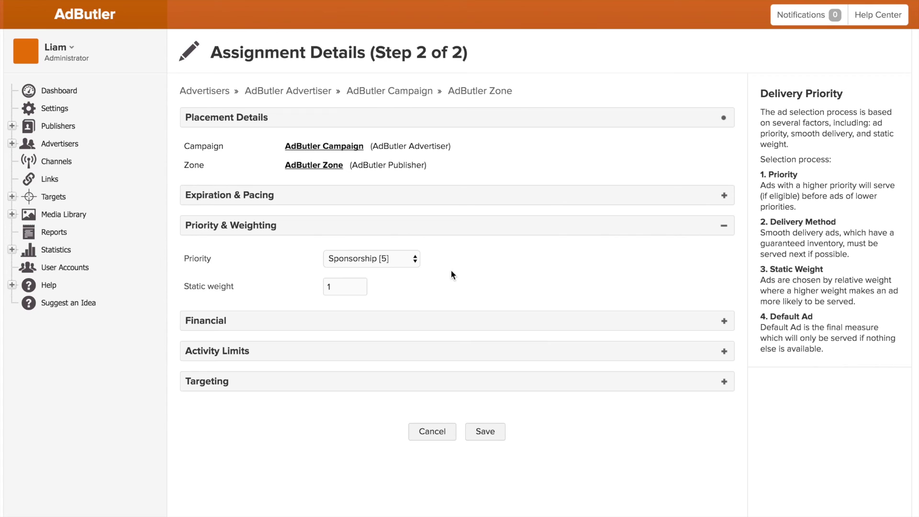
{"action": "left_click", "coordinate": [416, 262]}
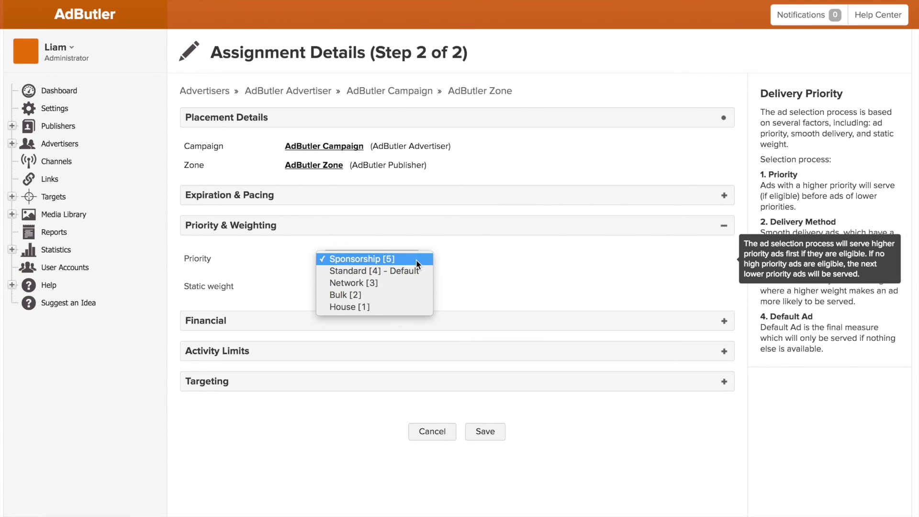
{"action": "left_click", "coordinate": [401, 307]}
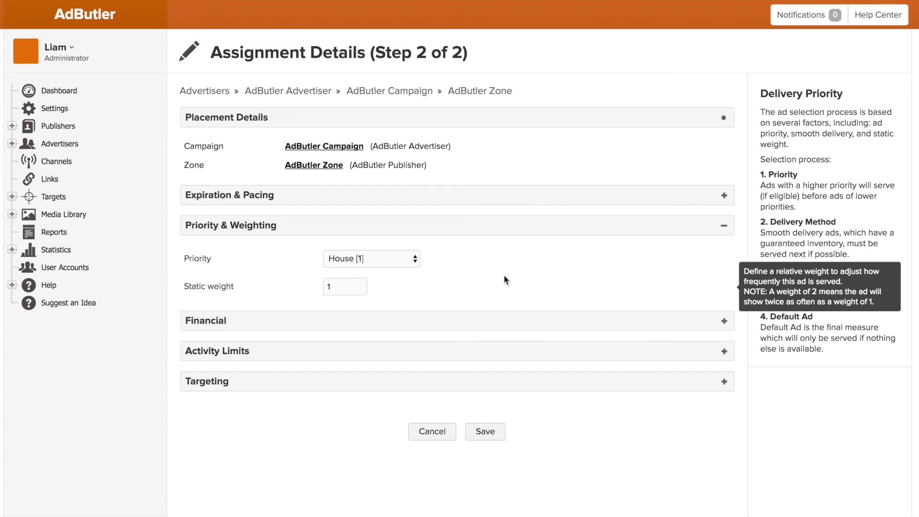
{"action": "mouse_move", "coordinate": [498, 251]}
{"action": "mouse_move", "coordinate": [456, 281]}
{"action": "left_click", "coordinate": [413, 258]}
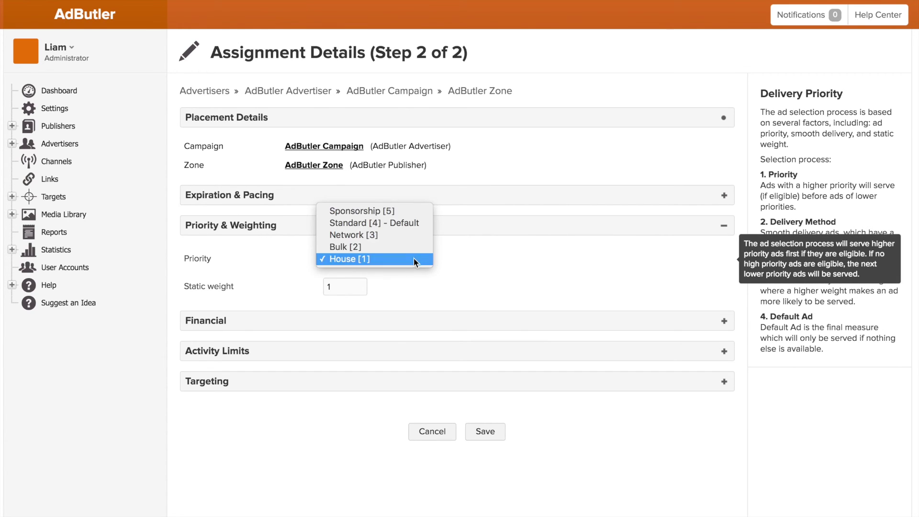
{"action": "left_click", "coordinate": [413, 258]}
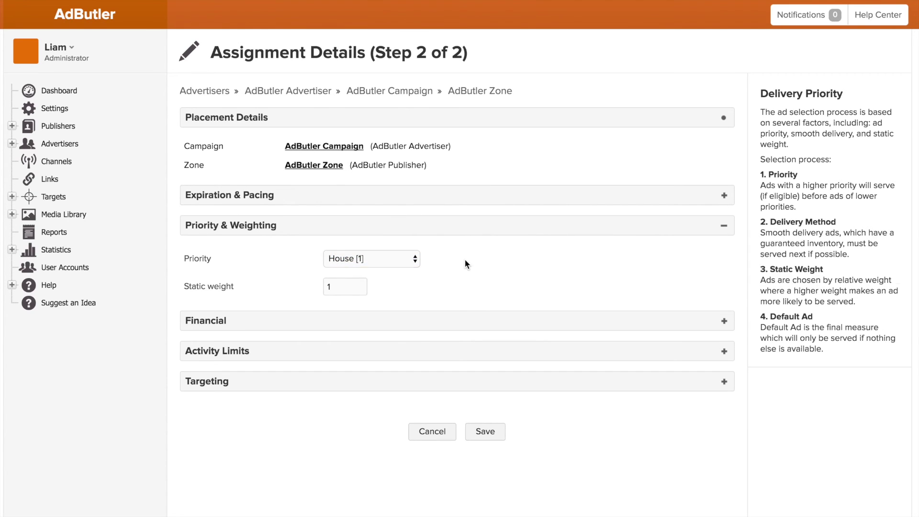
Step: Change the static weight from 1 to 2 and collapse Priority & Weighting
{"action": "left_click", "coordinate": [353, 289]}
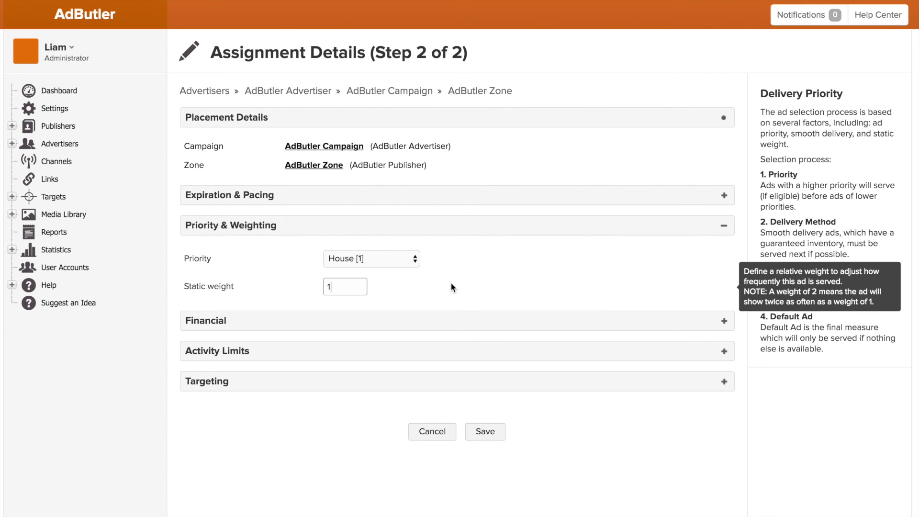
{"action": "key", "text": "BackSpace"}
{"action": "type", "text": "2"}
{"action": "left_click", "coordinate": [640, 287]}
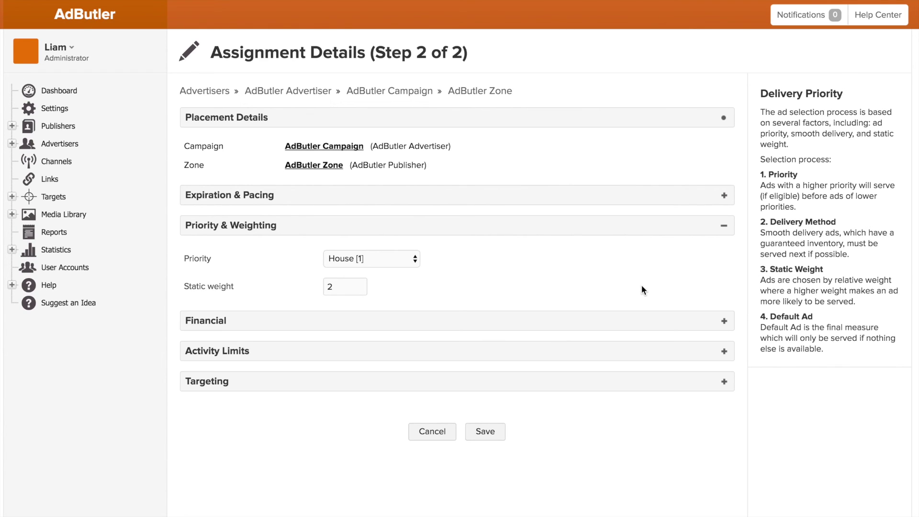
{"action": "left_click", "coordinate": [725, 231]}
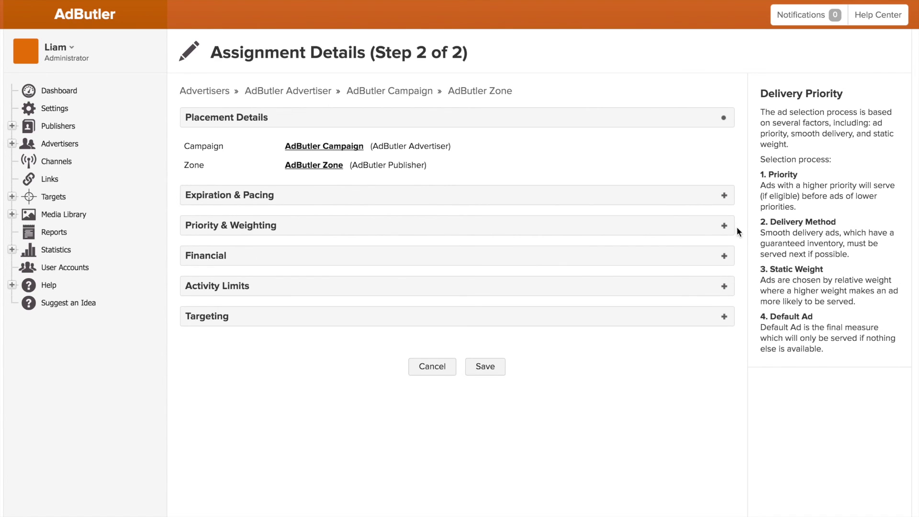
Step: Enter Rate pricing with a 2.00 CPM, then switch the financial method to Fixed
{"action": "left_click", "coordinate": [722, 262]}
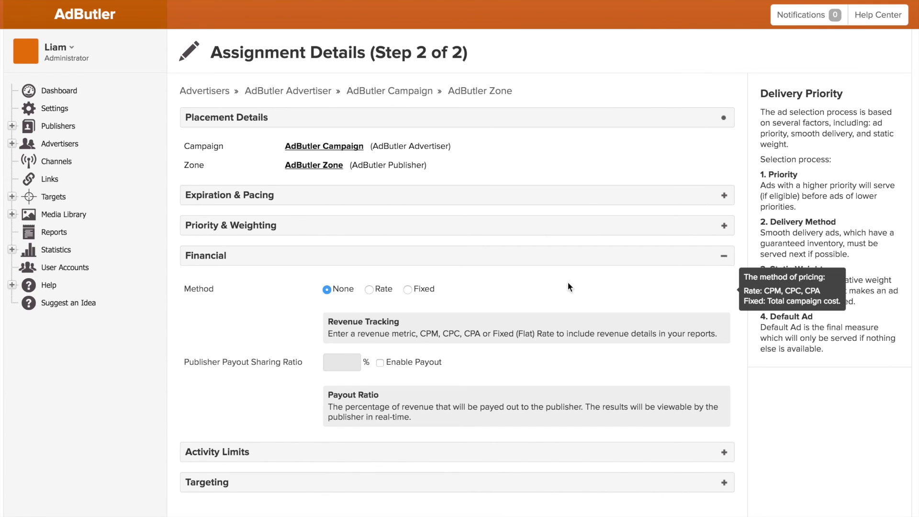
{"action": "left_click", "coordinate": [370, 289]}
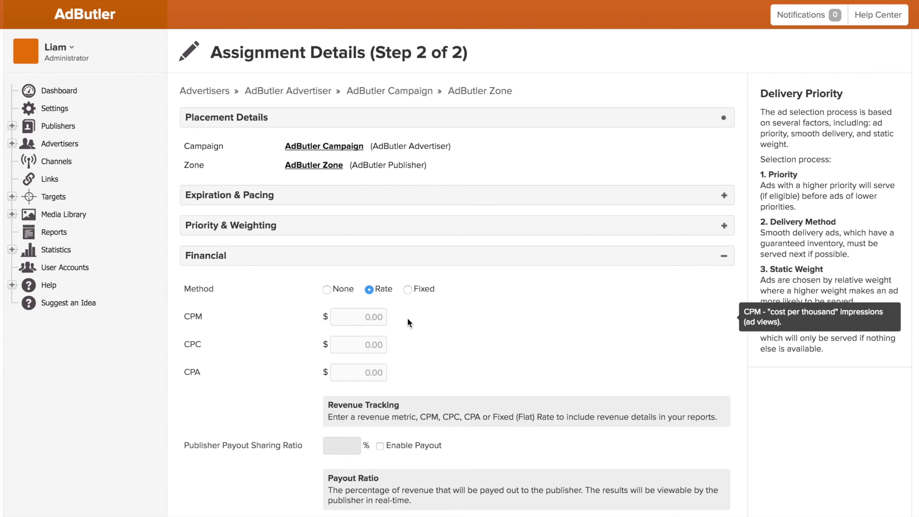
{"action": "left_click", "coordinate": [348, 322]}
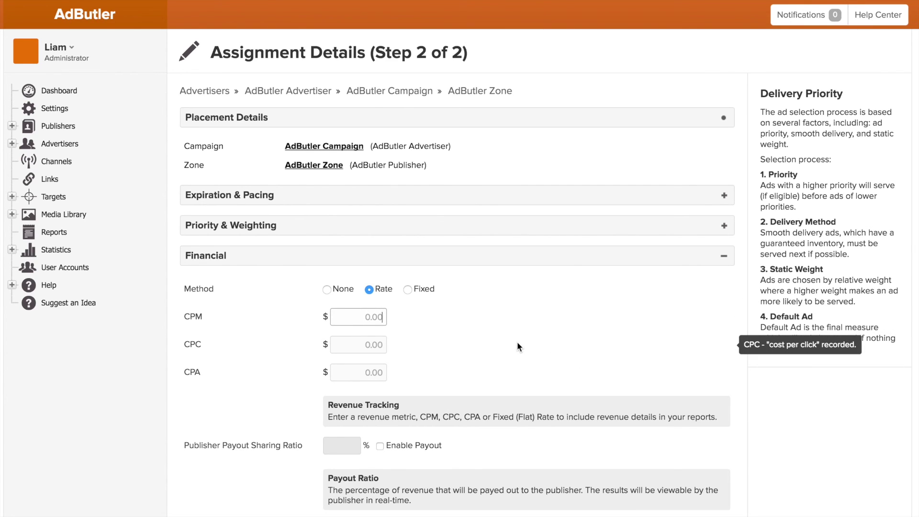
{"action": "type", "text": "2.00"}
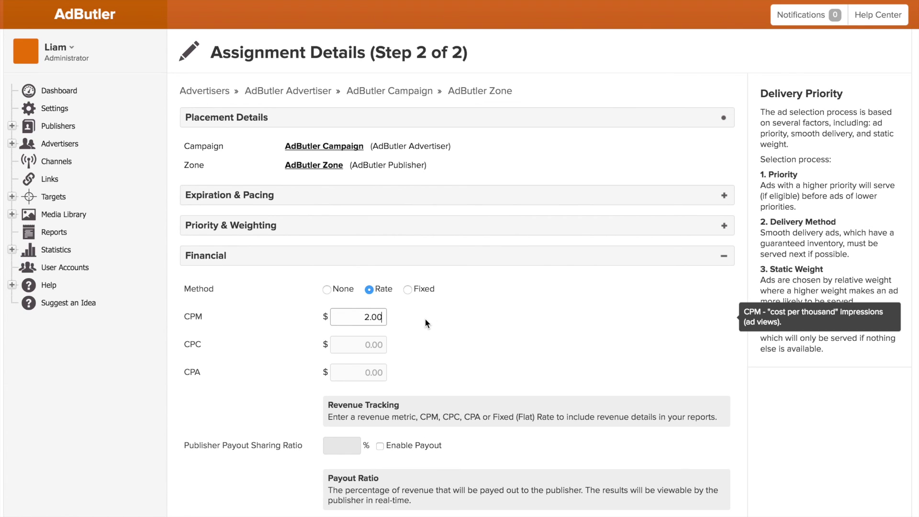
{"action": "left_click", "coordinate": [410, 290]}
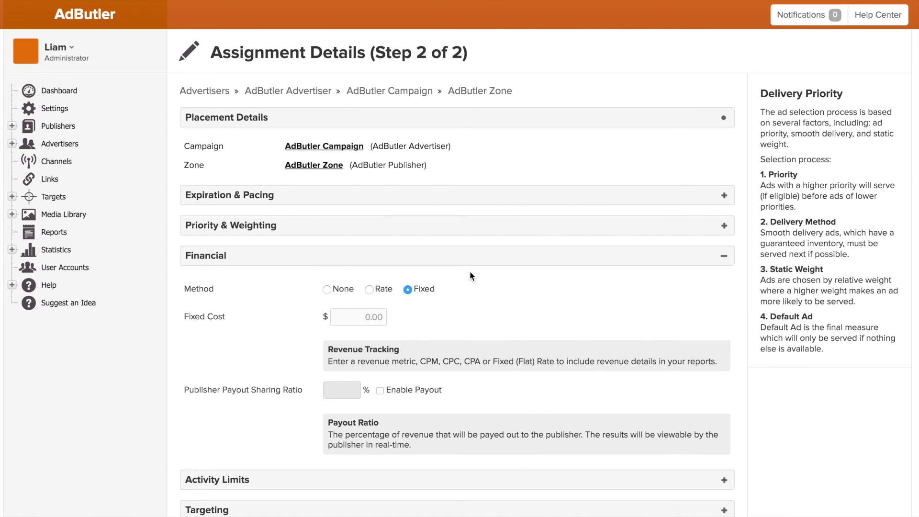
Step: Enter a fixed cost of 1000.00
{"action": "key", "text": "Tab"}
{"action": "type", "text": "1000.00"}
{"action": "left_click", "coordinate": [553, 337]}
Step: Enable publisher payout with a 100% sharing ratio and collapse Financial
{"action": "left_click", "coordinate": [382, 391]}
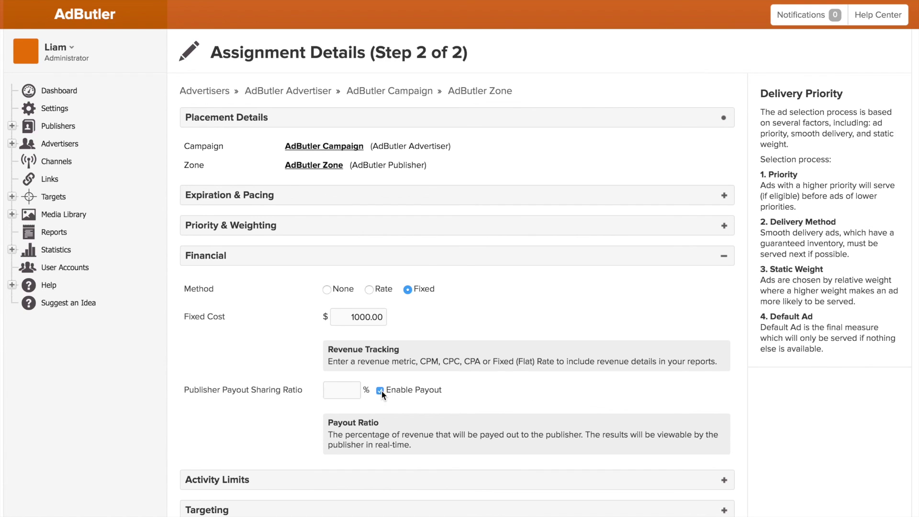
{"action": "left_click", "coordinate": [358, 384]}
{"action": "type", "text": "100"}
{"action": "key", "text": "BackSpace"}
{"action": "key", "text": "BackSpace"}
{"action": "key", "text": "BackSpace"}
{"action": "type", "text": "5"}
{"action": "key", "text": "BackSpace"}
{"action": "type", "text": "75"}
{"action": "key", "text": "BackSpace"}
{"action": "key", "text": "BackSpace"}
{"action": "type", "text": "100"}
{"action": "left_click", "coordinate": [723, 256]}
Step: Limit each user to 3 views every 2 days under Activity Limits
{"action": "left_click", "coordinate": [720, 287]}
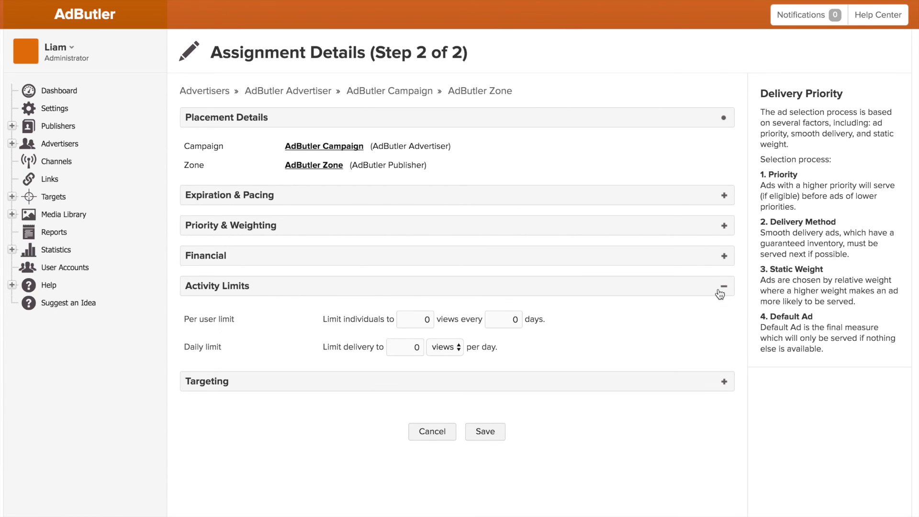
{"action": "mouse_move", "coordinate": [684, 330]}
{"action": "mouse_move", "coordinate": [644, 345]}
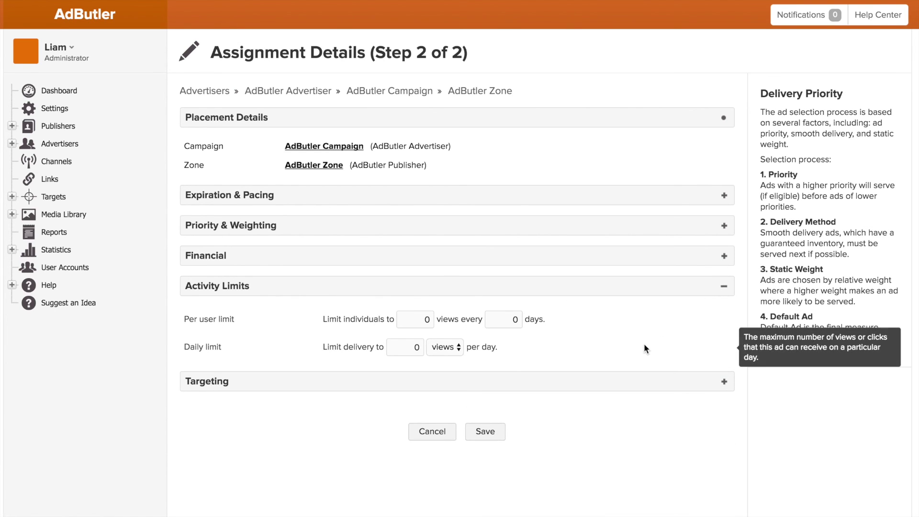
{"action": "mouse_move", "coordinate": [376, 329]}
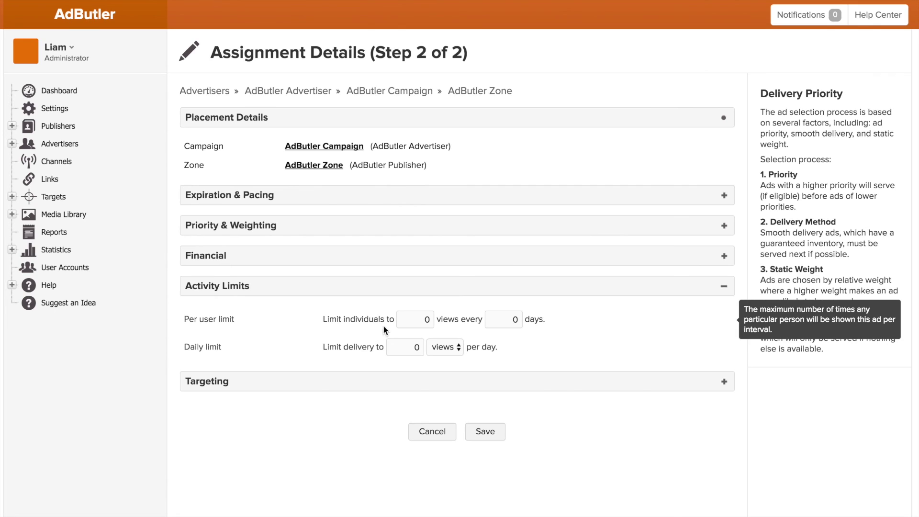
{"action": "left_click", "coordinate": [414, 320]}
{"action": "type", "text": "3"}
{"action": "key", "text": "Tab"}
{"action": "type", "text": "2"}
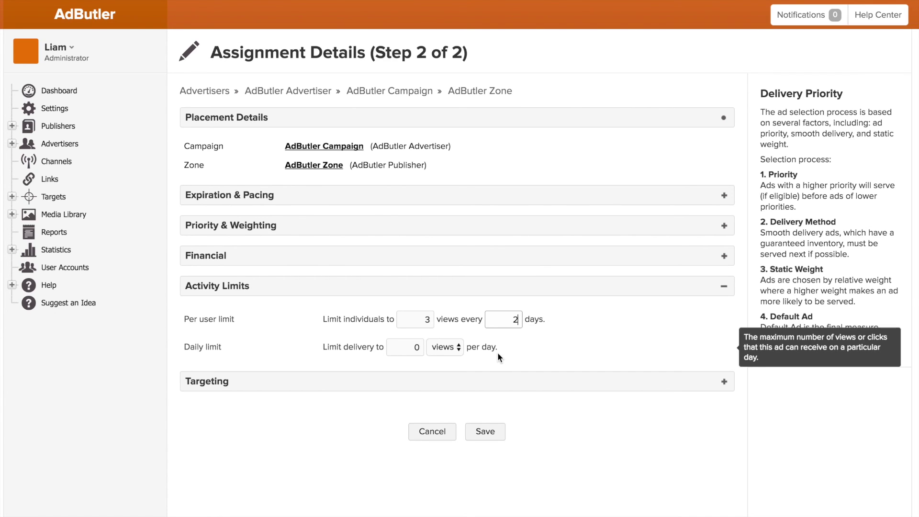
{"action": "left_click", "coordinate": [509, 352]}
Step: Set the daily delivery limit to 20 views
{"action": "left_click", "coordinate": [434, 347]}
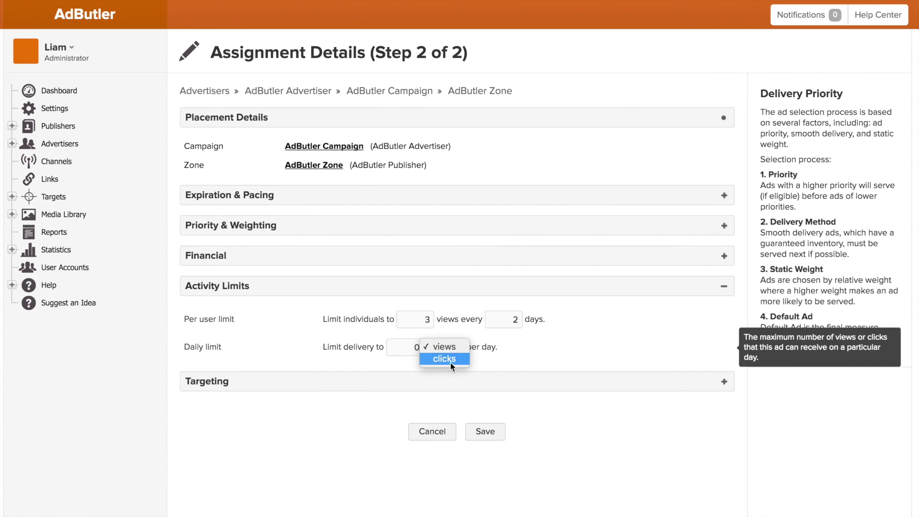
{"action": "left_click", "coordinate": [458, 347]}
{"action": "left_click", "coordinate": [420, 349]}
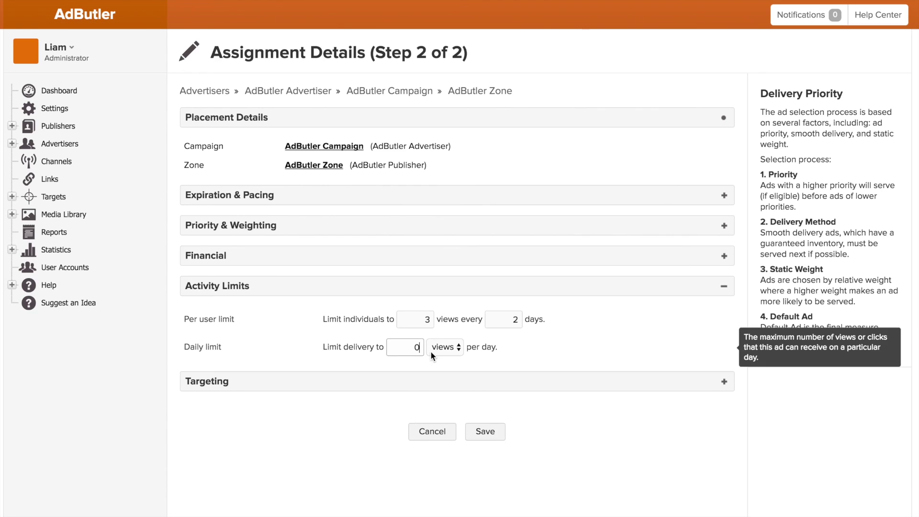
{"action": "key", "text": "BackSpace"}
{"action": "type", "text": "20"}
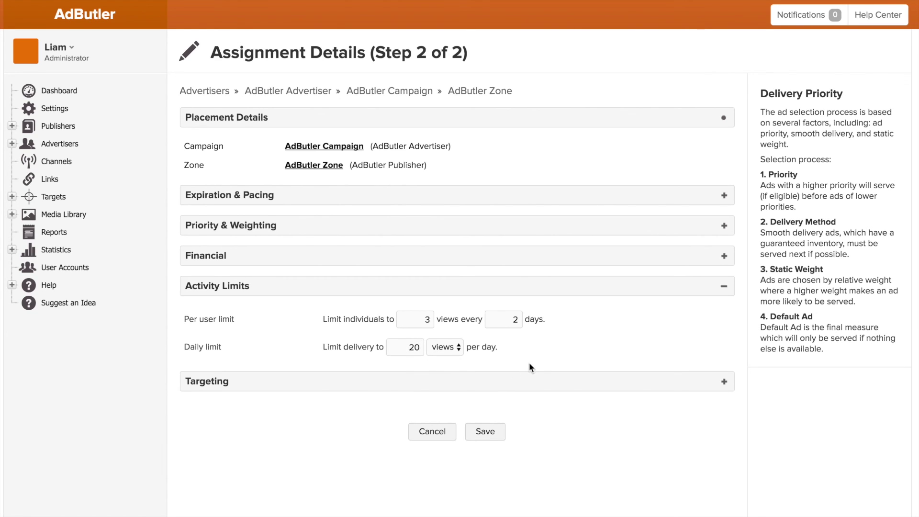
{"action": "mouse_move", "coordinate": [531, 361]}
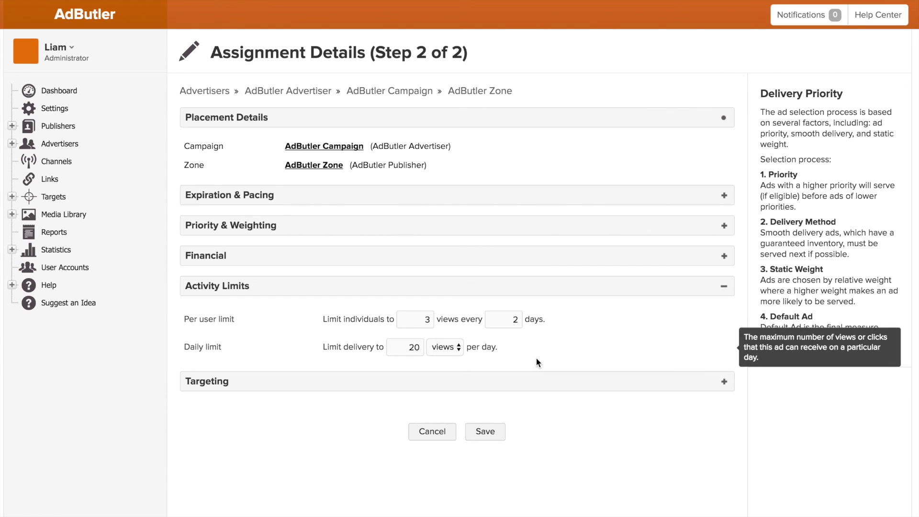
Step: Keep No geo target and set Browser & OS targeting to Mobile
{"action": "left_click", "coordinate": [723, 286]}
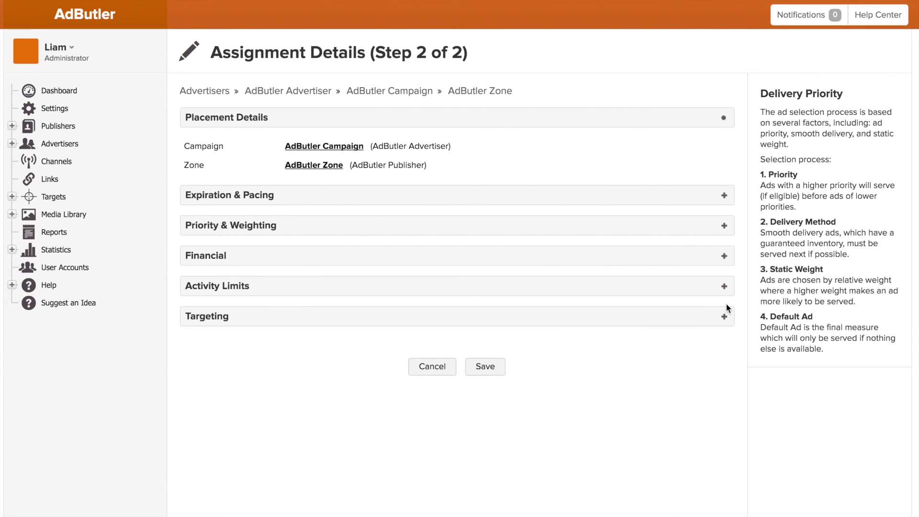
{"action": "left_click", "coordinate": [724, 317]}
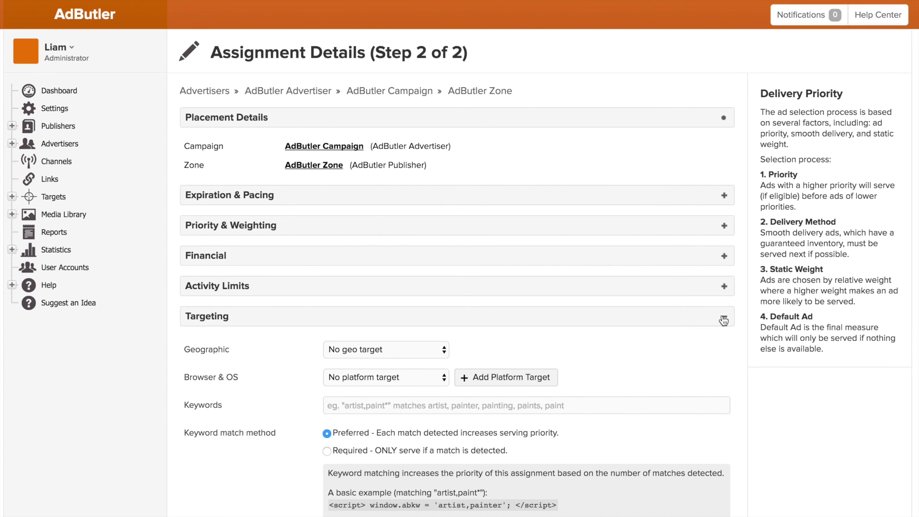
{"action": "mouse_move", "coordinate": [713, 340]}
{"action": "left_click", "coordinate": [12, 196]}
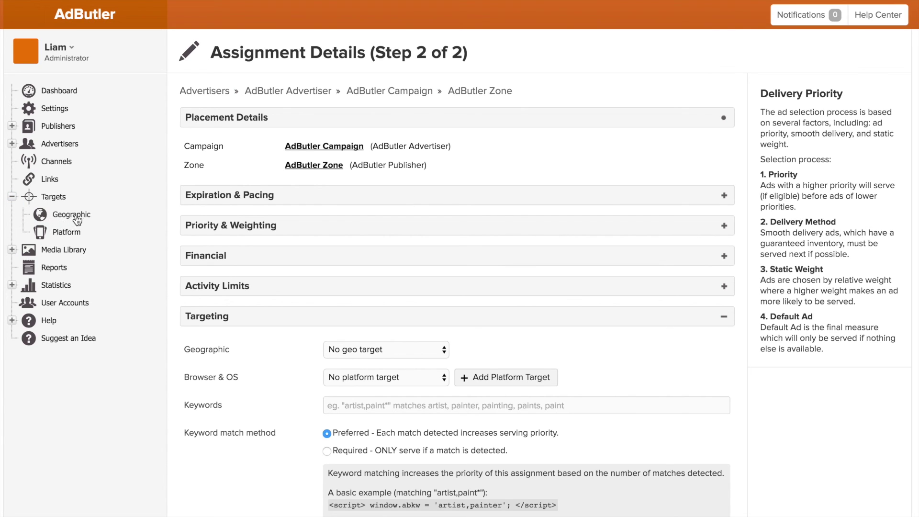
{"action": "left_click", "coordinate": [367, 353]}
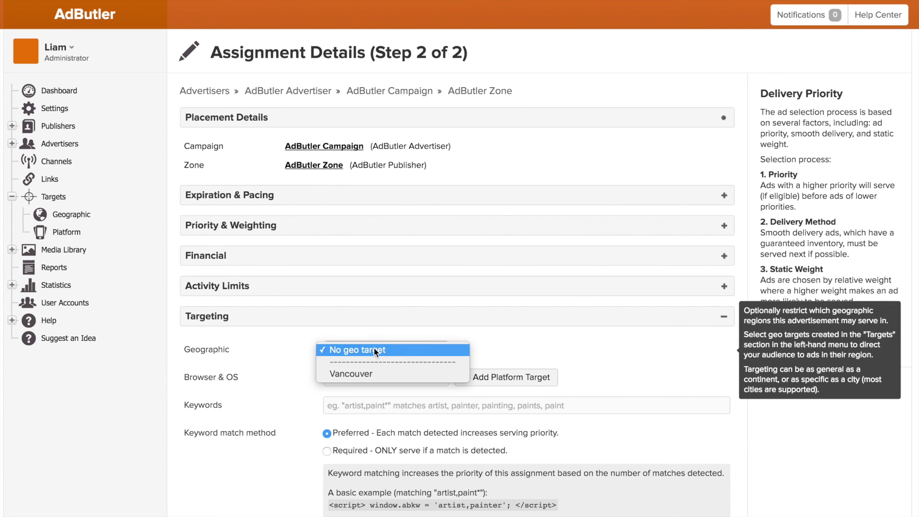
{"action": "left_click", "coordinate": [401, 352]}
{"action": "left_click", "coordinate": [386, 377]}
{"action": "left_click", "coordinate": [375, 401]}
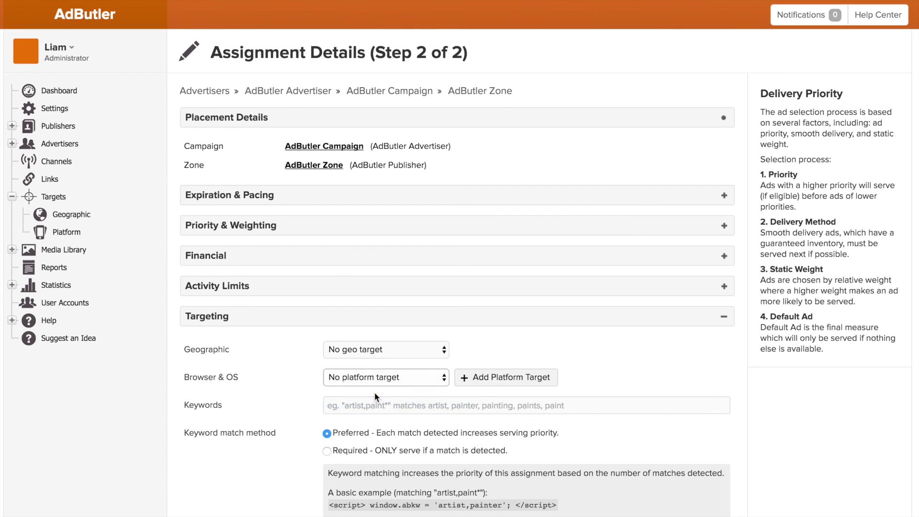
{"action": "left_click", "coordinate": [430, 406]}
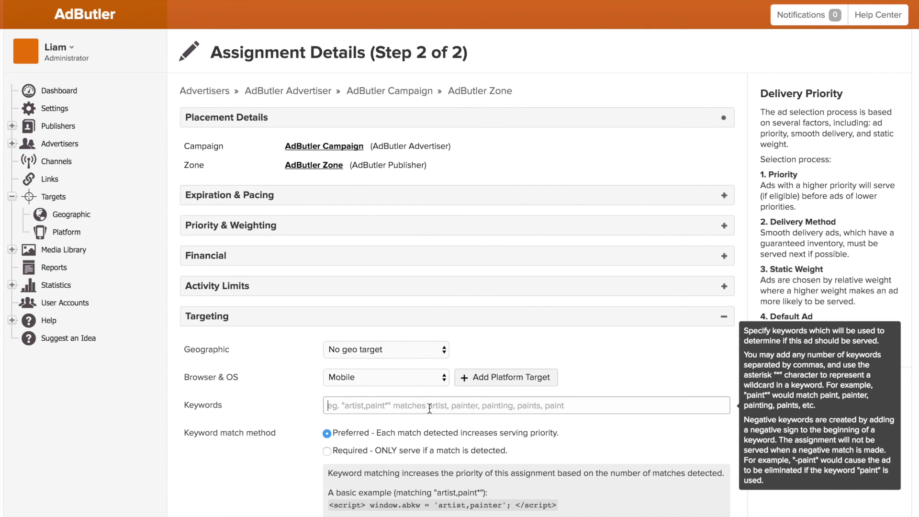
Step: Set the keyword match method to Required so the assignment serves only on keyword matches
{"action": "left_click", "coordinate": [352, 452]}
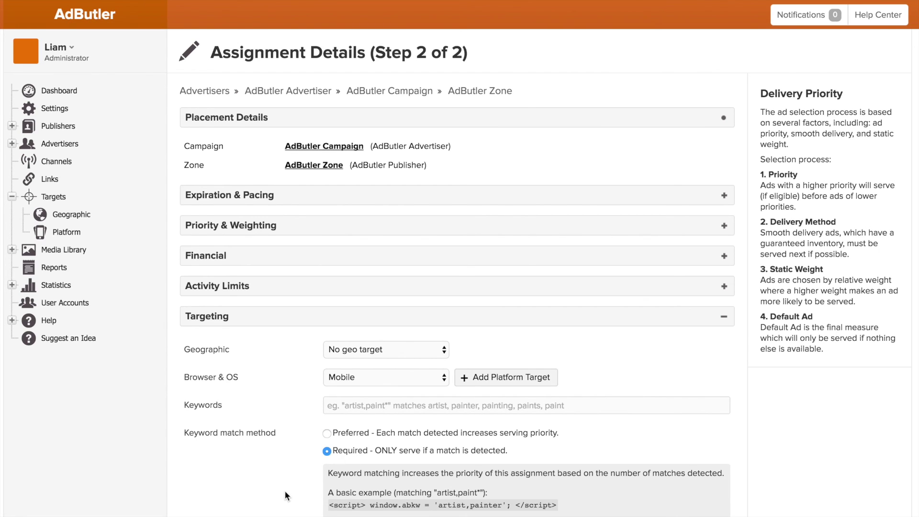